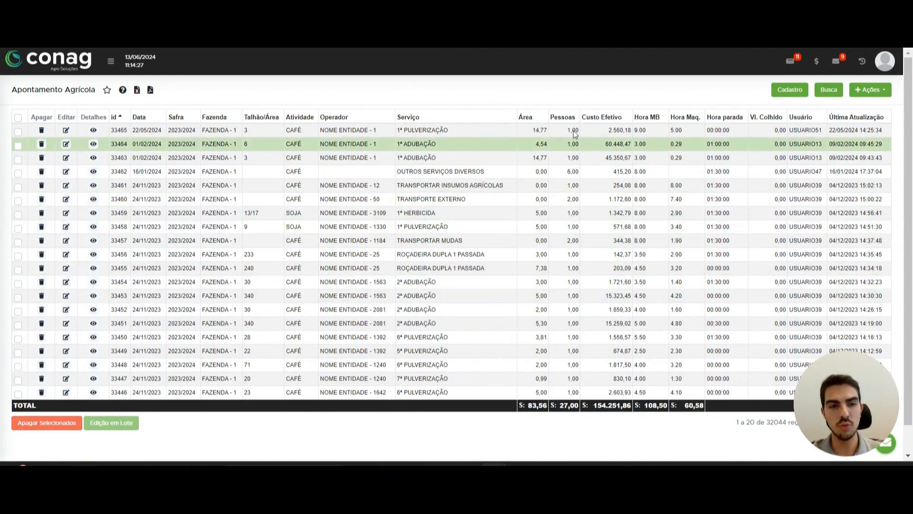
Start a new simplified record (Cadastro Simplificado) for Apontamento Agrícola
drag(4, 96, 379, 101)
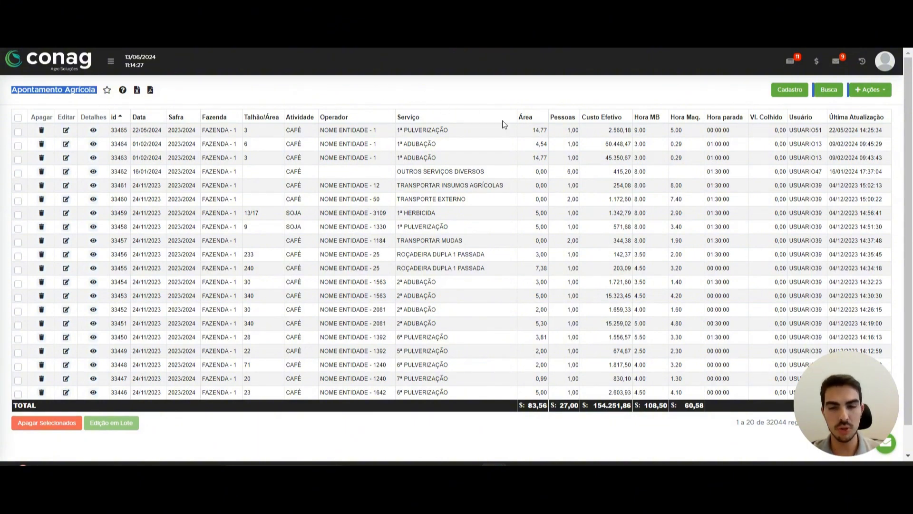
click(603, 90)
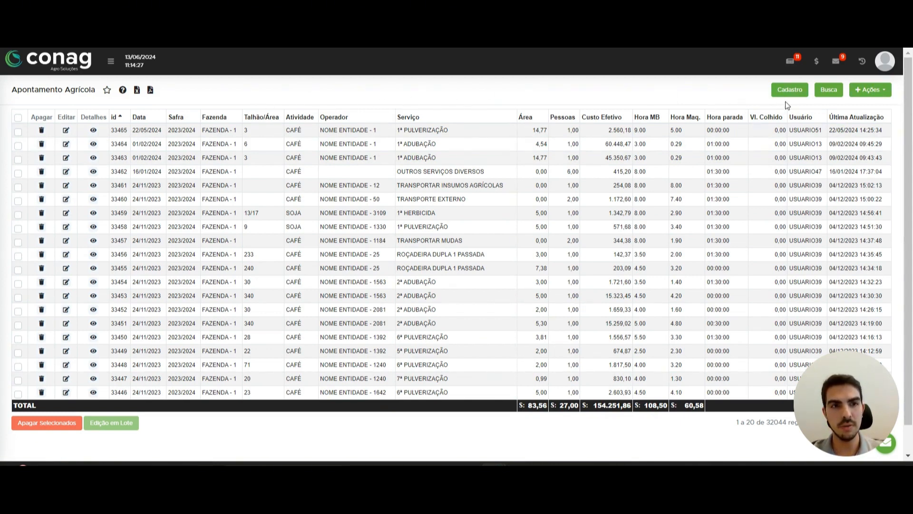
click(867, 95)
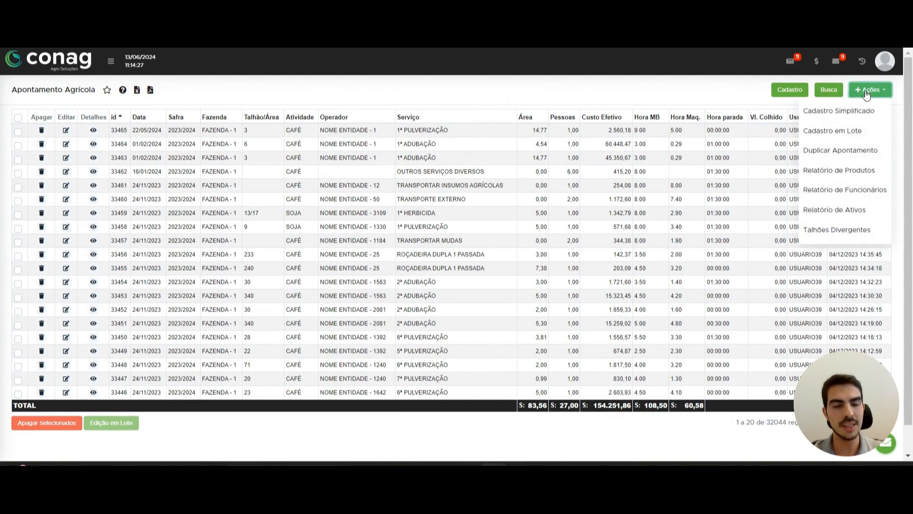
click(851, 113)
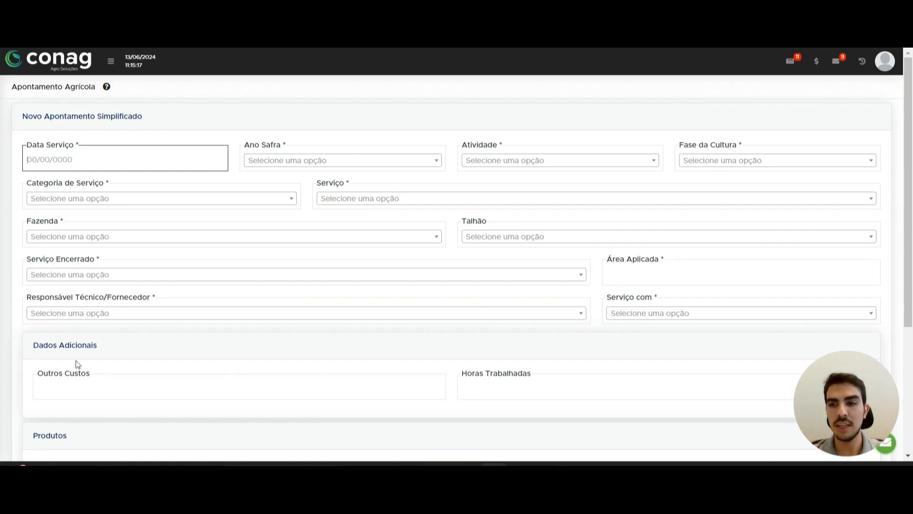
drag(36, 350, 102, 351)
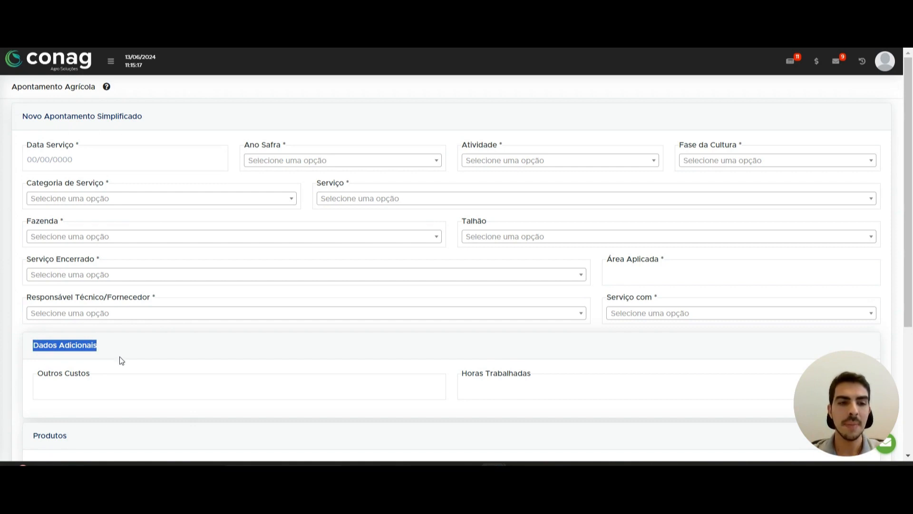
double_click(43, 374)
click(152, 358)
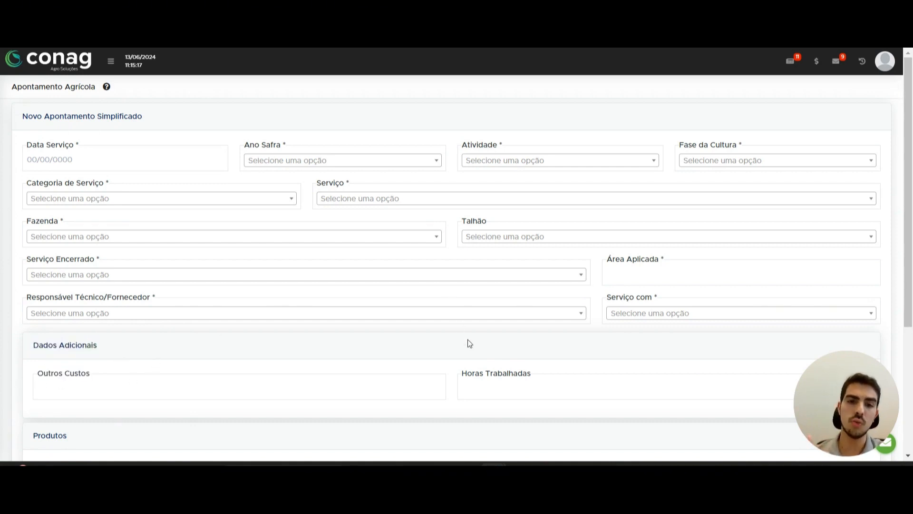
drag(467, 373, 546, 374)
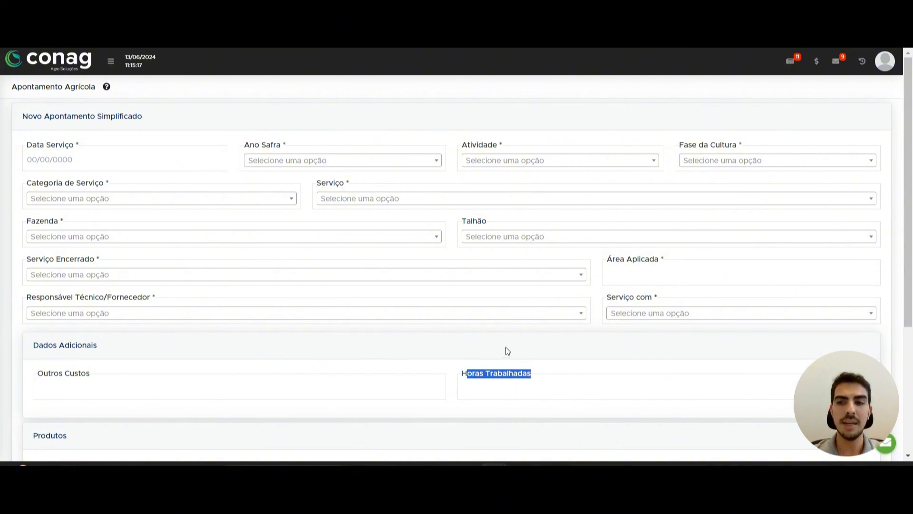
click(387, 361)
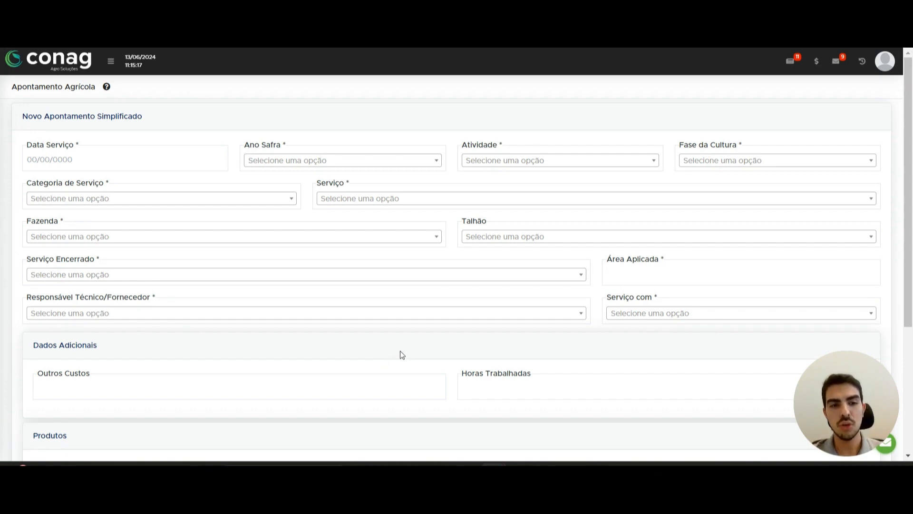
Set the service date to 13/06/2024 and the Ano Safra to 2023/2024
click(96, 159)
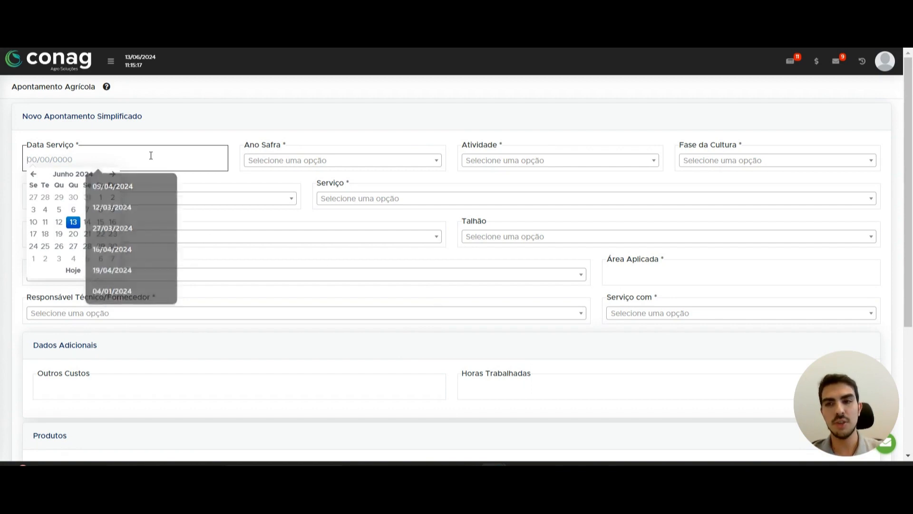
click(292, 137)
click(326, 162)
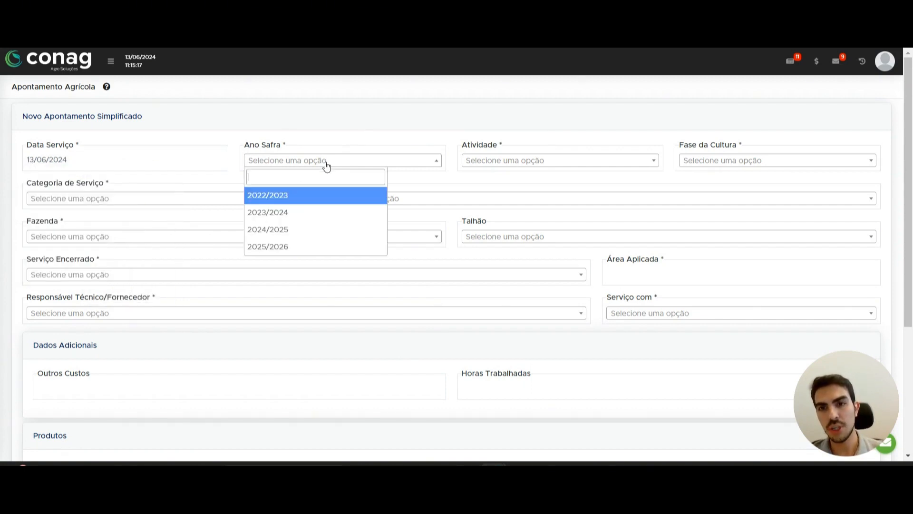
click(306, 212)
Set the Atividade to 1 - CAFÉ and the Fase da Cultura to 1 - FASE GERAL
click(512, 166)
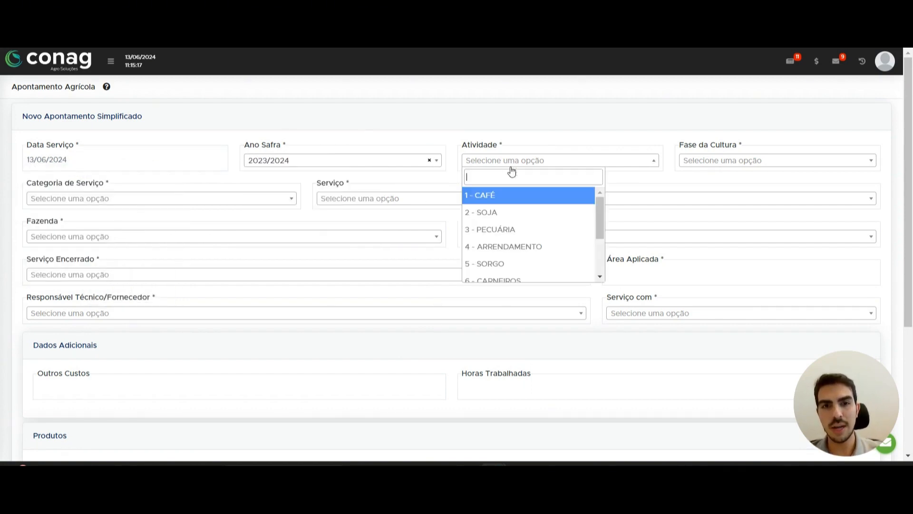
click(500, 197)
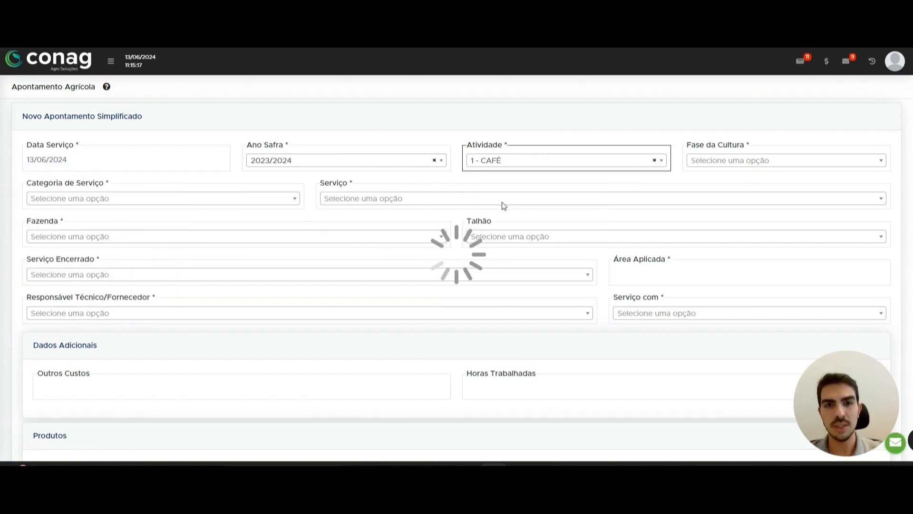
click(703, 165)
click(713, 201)
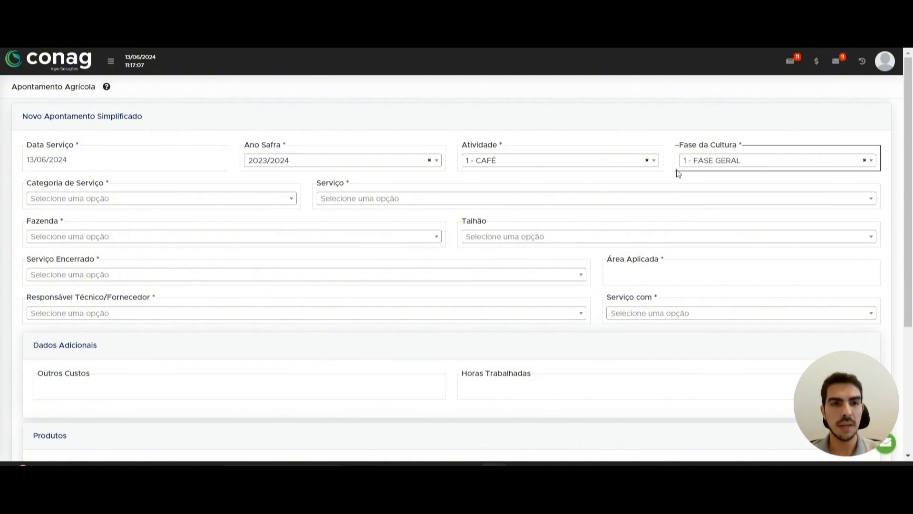
Set the service category to 3 - TRATOS CULTURAIS and the Serviço to 71 - 3.3.1.001, 1ª PULVERIZAÇÃO
click(242, 204)
key(Down)
key(Down)
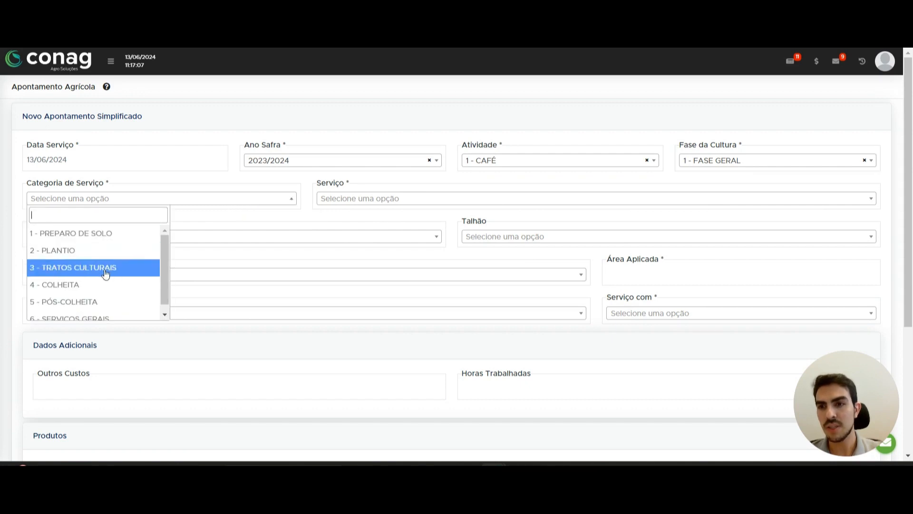
key(Return)
click(403, 204)
text(pulve)
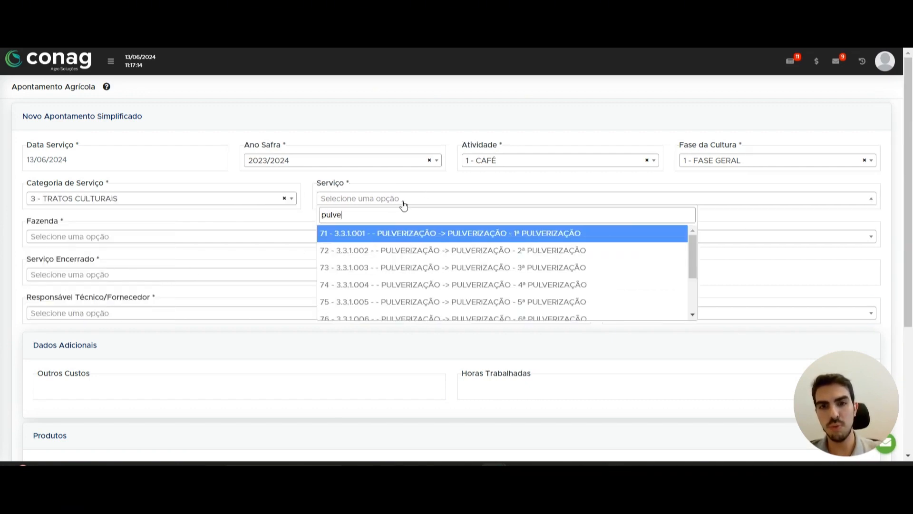
click(436, 236)
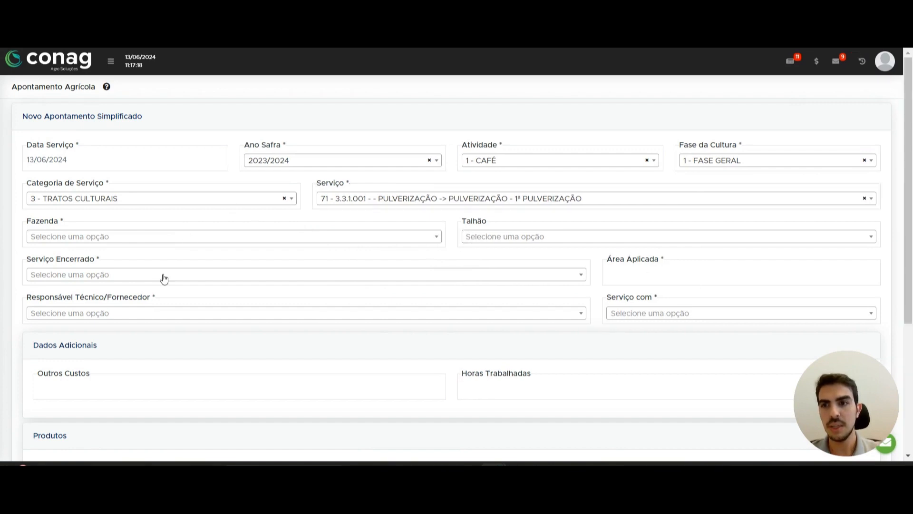
Choose 1 - FAZENDA - 1 as the Fazenda and 2 - FAZENDA - 1 - TALHÃO - 2 - 3 as the Talhão
click(228, 236)
click(161, 269)
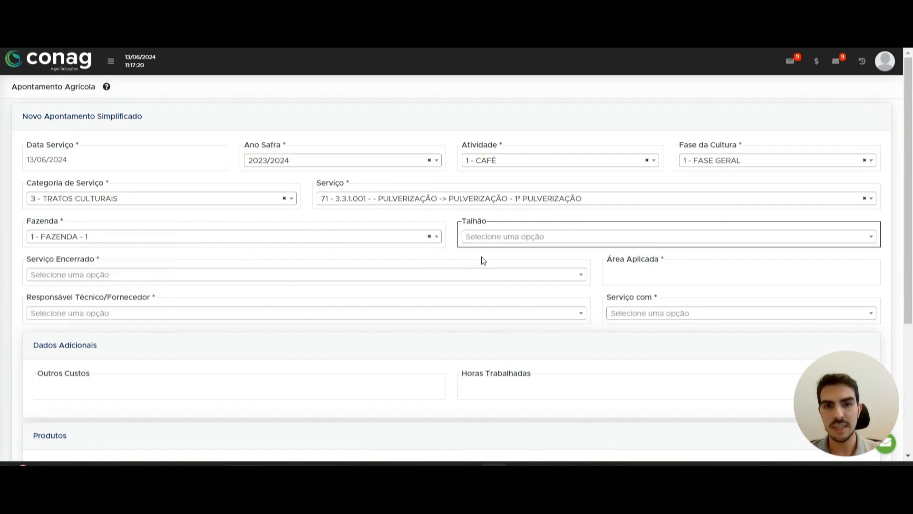
click(488, 238)
click(507, 278)
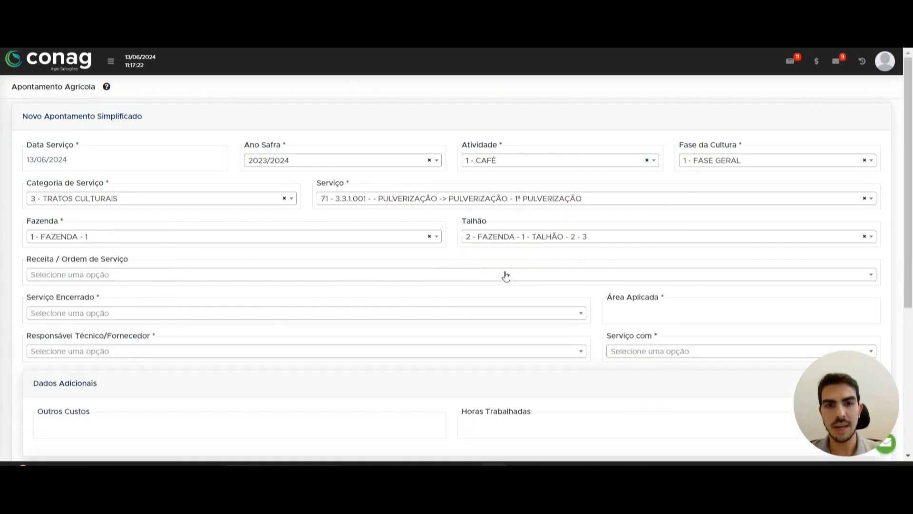
scroll(139, 262, down, 3)
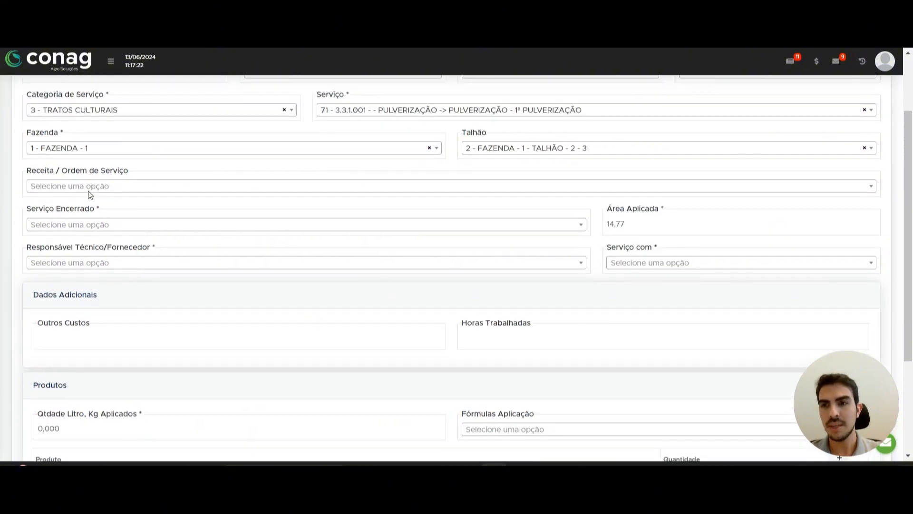
scroll(88, 190, up, 1)
drag(15, 206, 139, 204)
scroll(173, 199, up, 3)
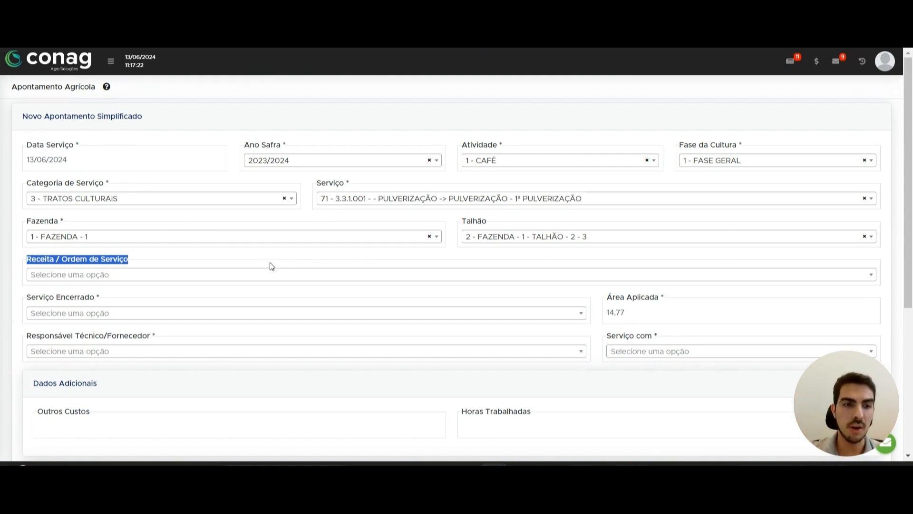
click(184, 261)
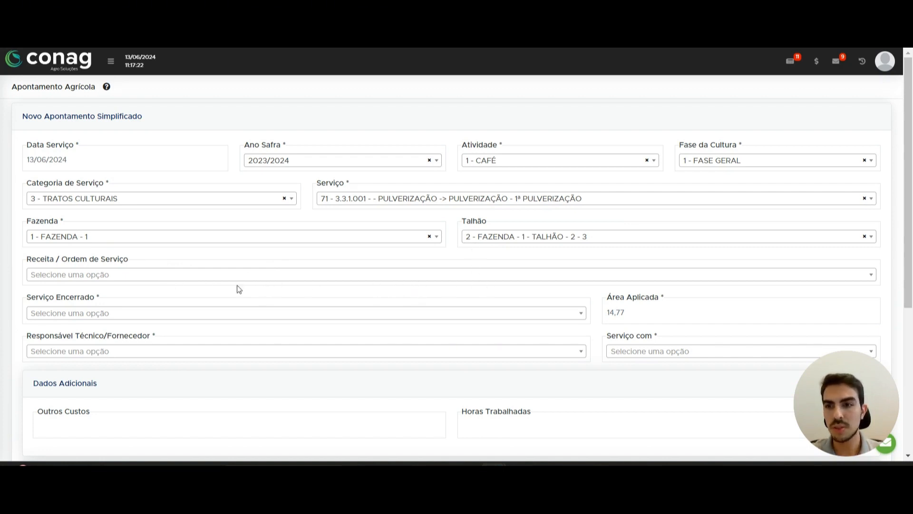
Mark the service as finished by setting Serviço Encerrado to Sim
scroll(259, 291, down, 1)
drag(24, 238, 161, 250)
click(126, 257)
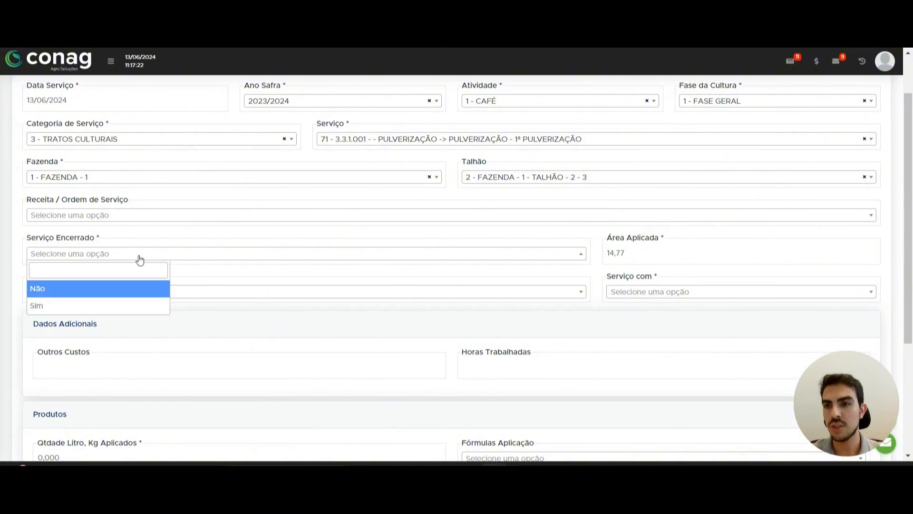
click(59, 306)
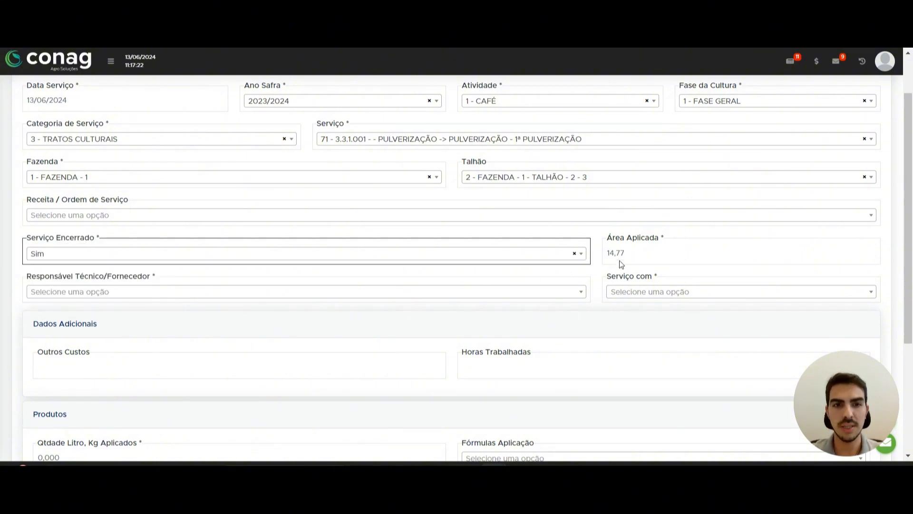
click(630, 253)
drag(629, 252, 605, 253)
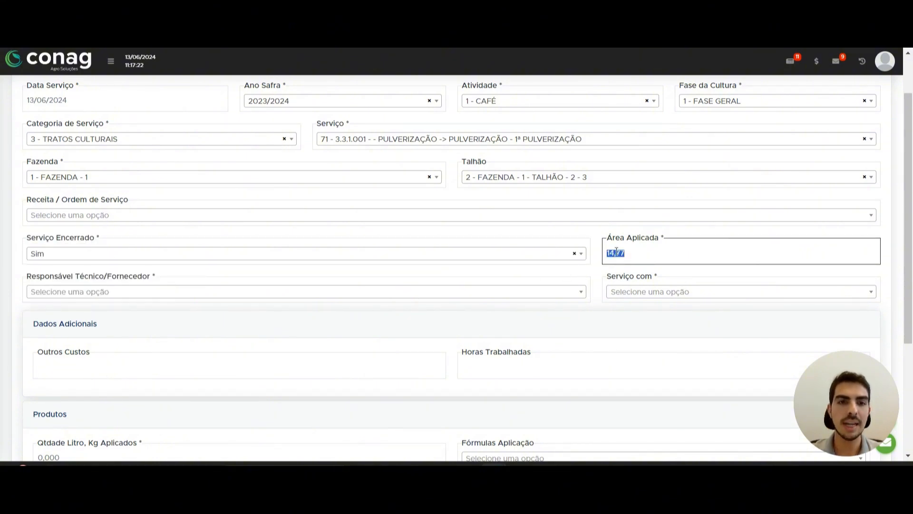
drag(660, 238, 625, 238)
scroll(527, 241, up, 2)
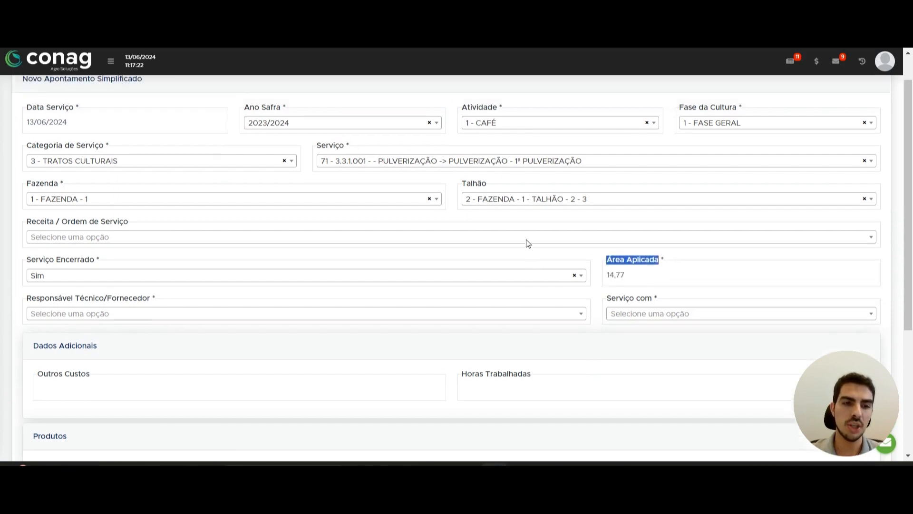
Change the Talhão to 5 - FAZENDA - 1 - TALHÃO - 5 - 6 and set the Área Aplicada to 3,00
click(495, 239)
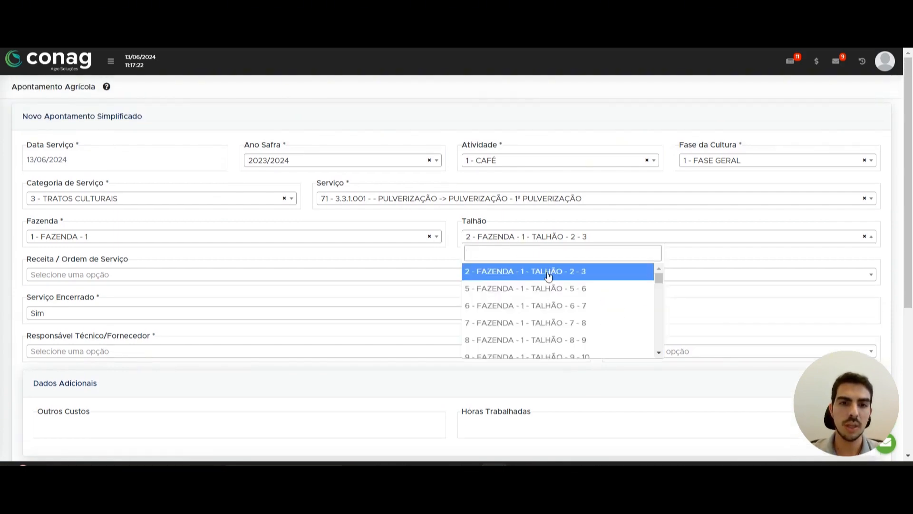
click(542, 288)
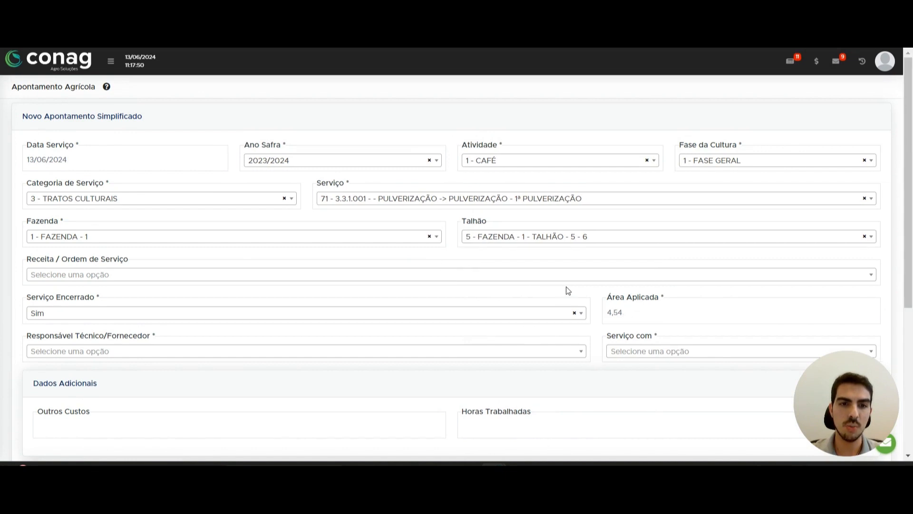
drag(638, 310, 579, 318)
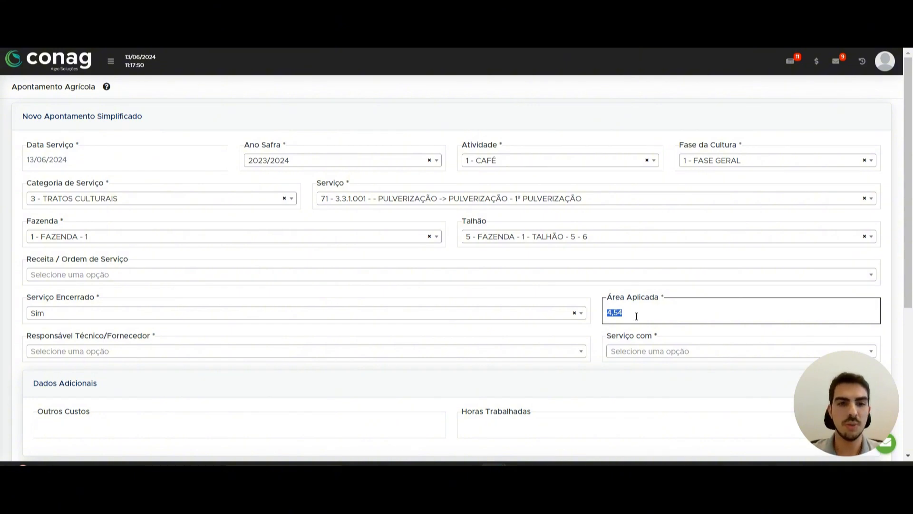
click(660, 317)
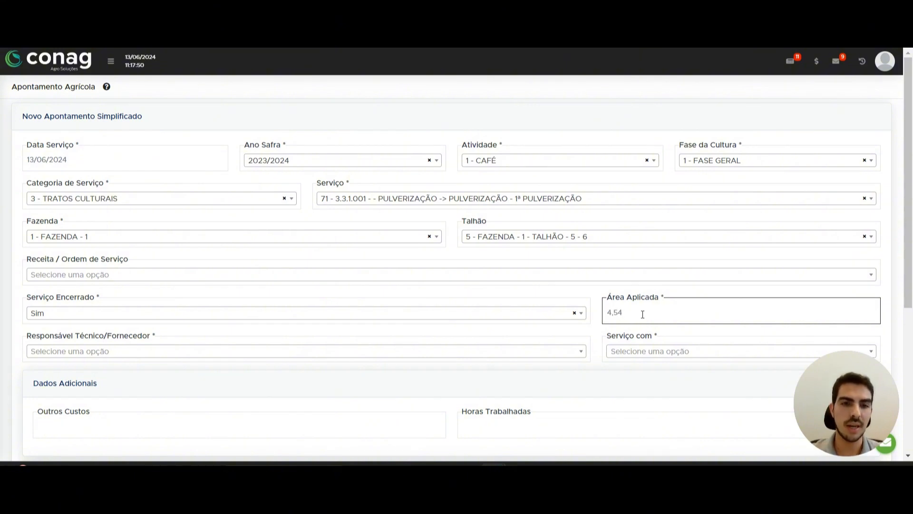
key(ctrl+a)
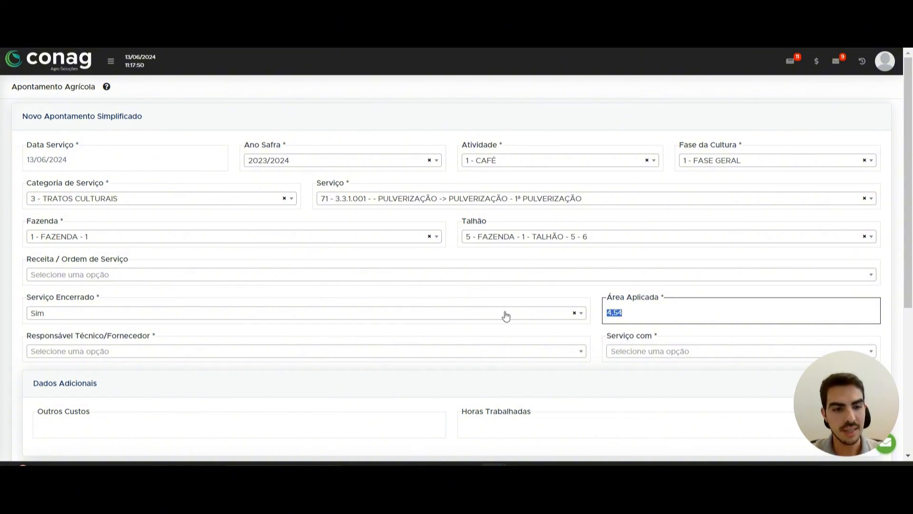
text(3,00)
click(594, 293)
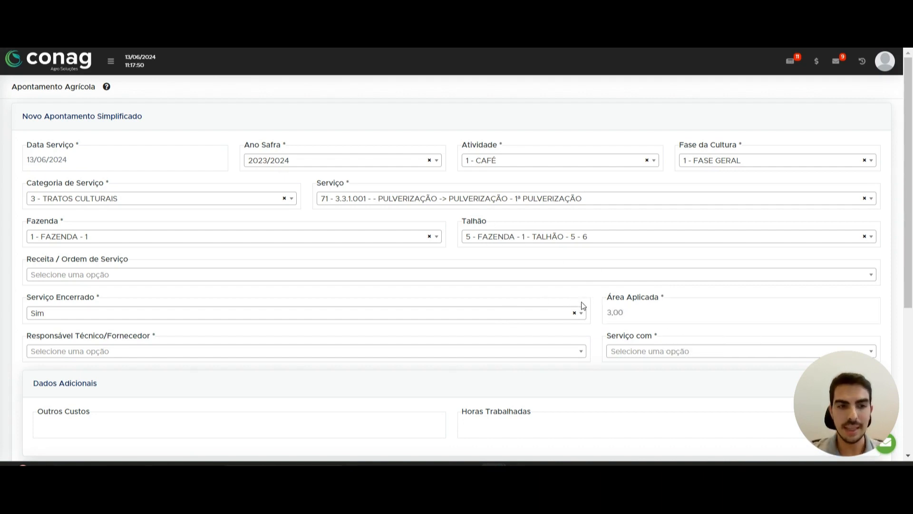
Assign NOME ENTIDADE - 1 as the Responsável Técnico/Fornecedor
scroll(504, 257, down, 1)
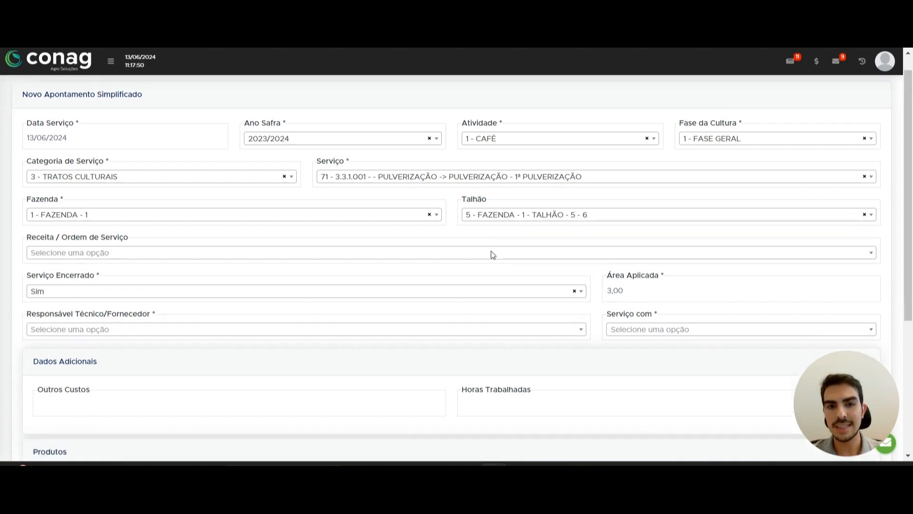
click(191, 292)
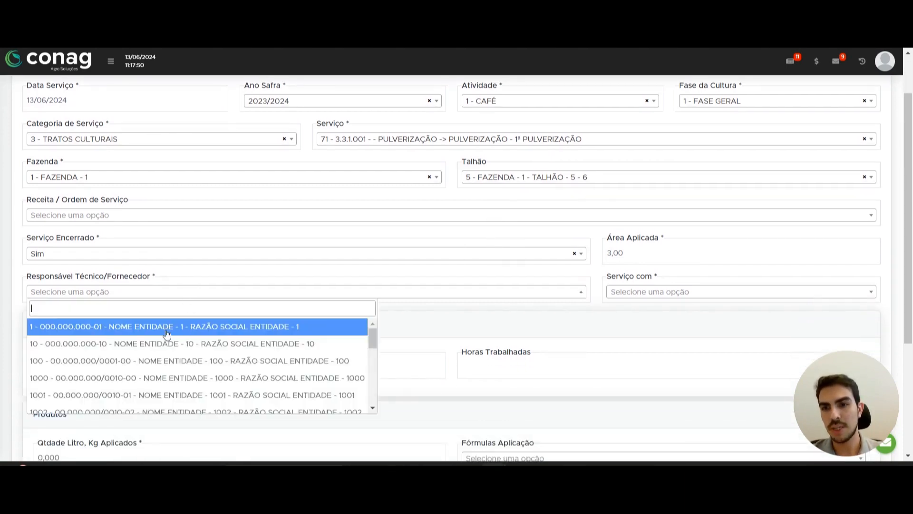
click(186, 330)
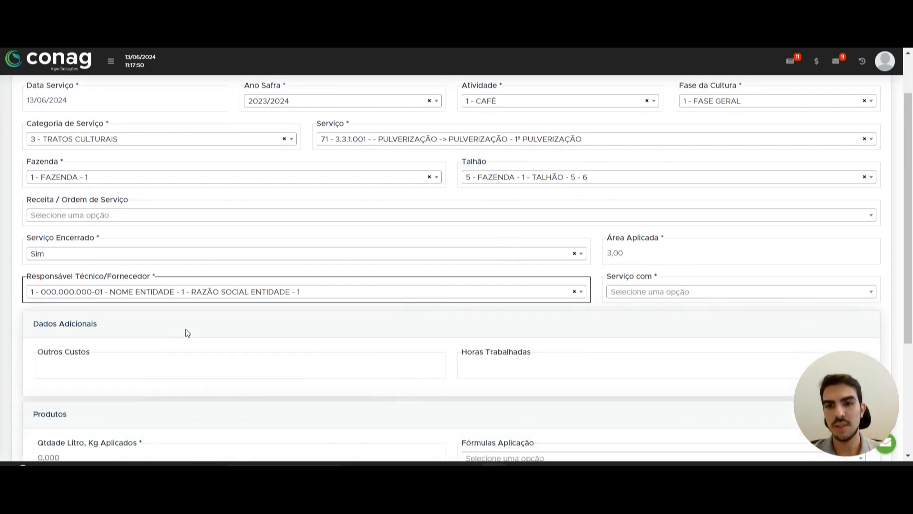
Set Serviço com to 5 - Maquinário/Terceiro
click(643, 295)
scroll(656, 285, down, 2)
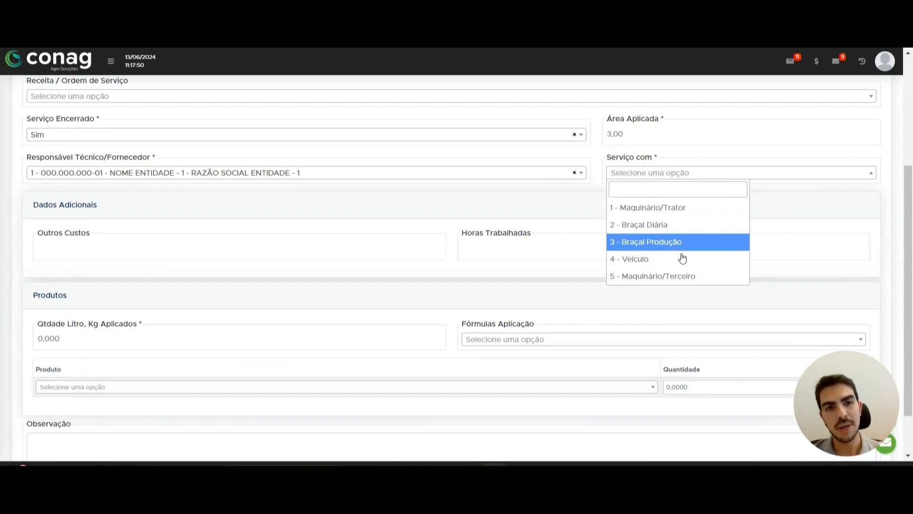
click(664, 280)
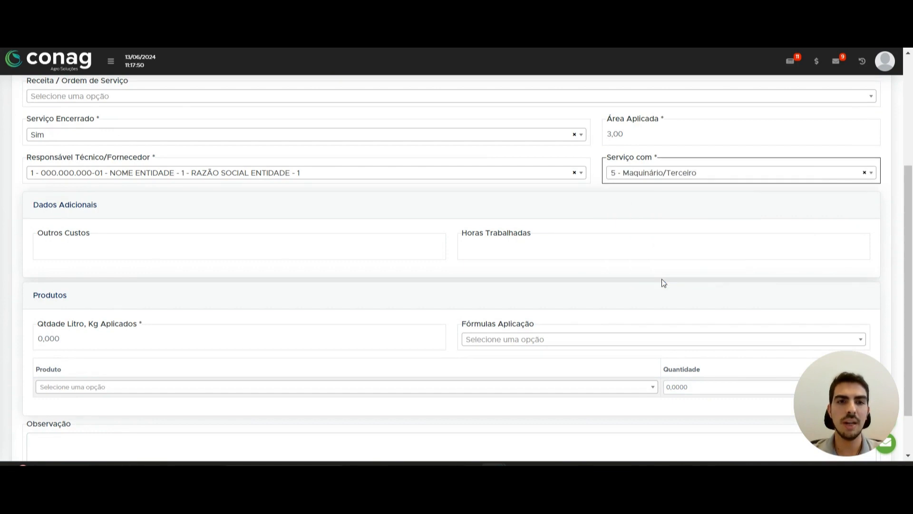
click(333, 219)
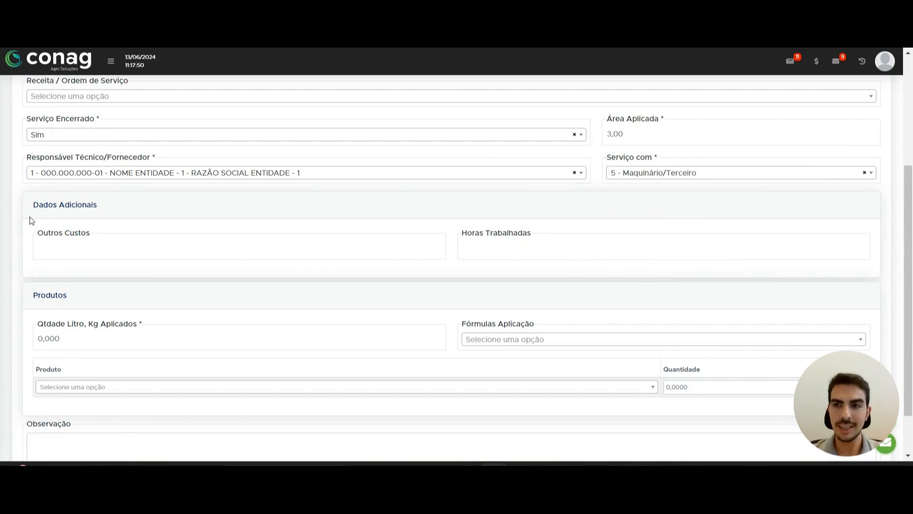
Fill in the Dados Adicionais with Outros Custos of 3.000,00 and Horas Trabalhadas of 2,00
drag(31, 208, 153, 210)
click(154, 210)
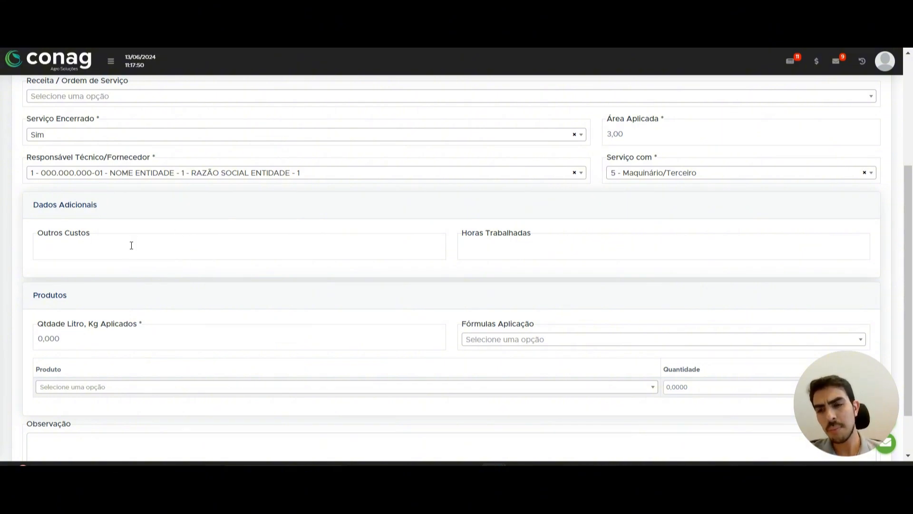
click(82, 247)
text(3)
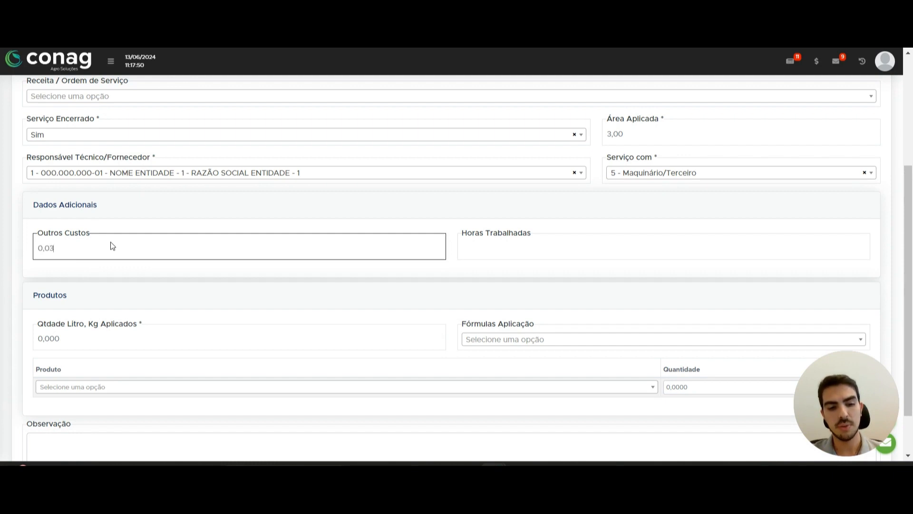
text(.000,00)
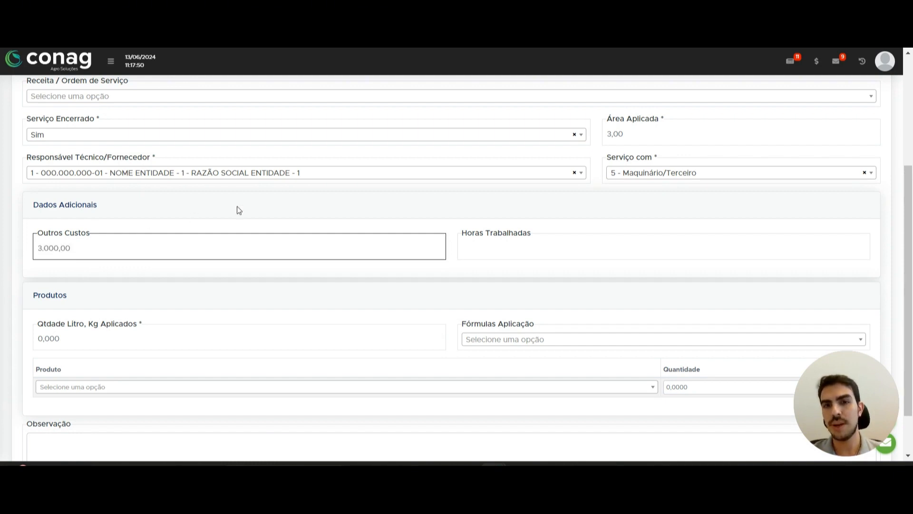
key(Tab)
text(2,00)
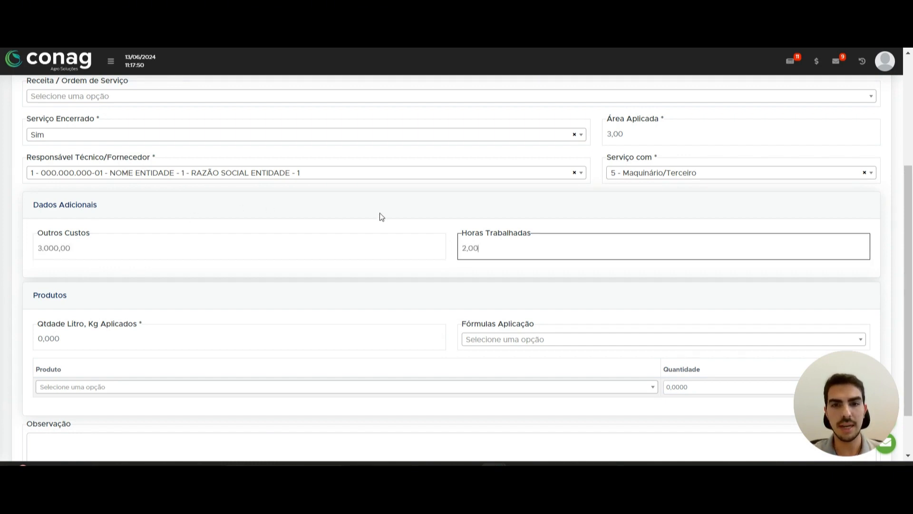
click(384, 215)
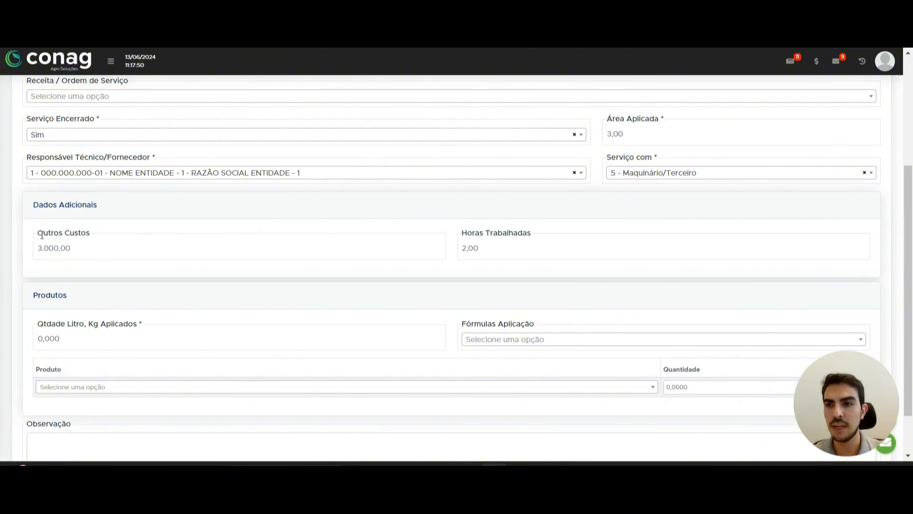
drag(42, 234, 110, 243)
click(141, 229)
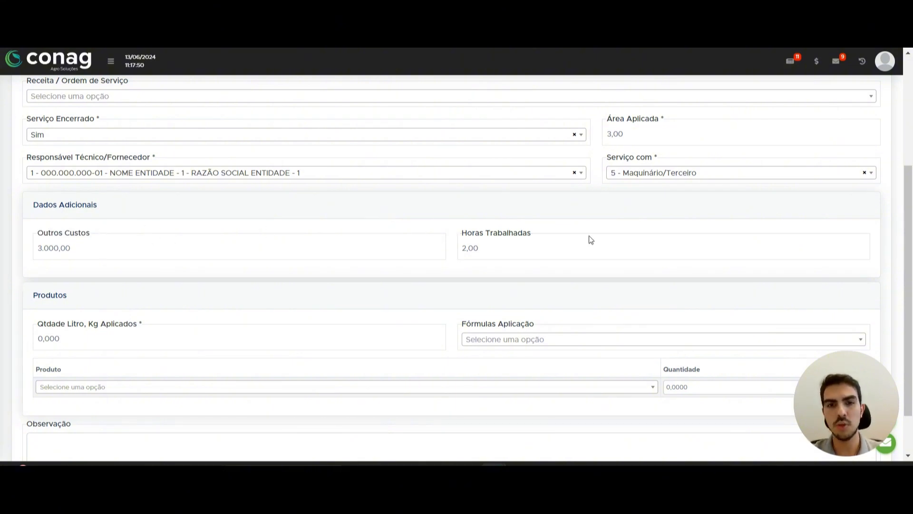
drag(589, 235, 443, 240)
click(501, 210)
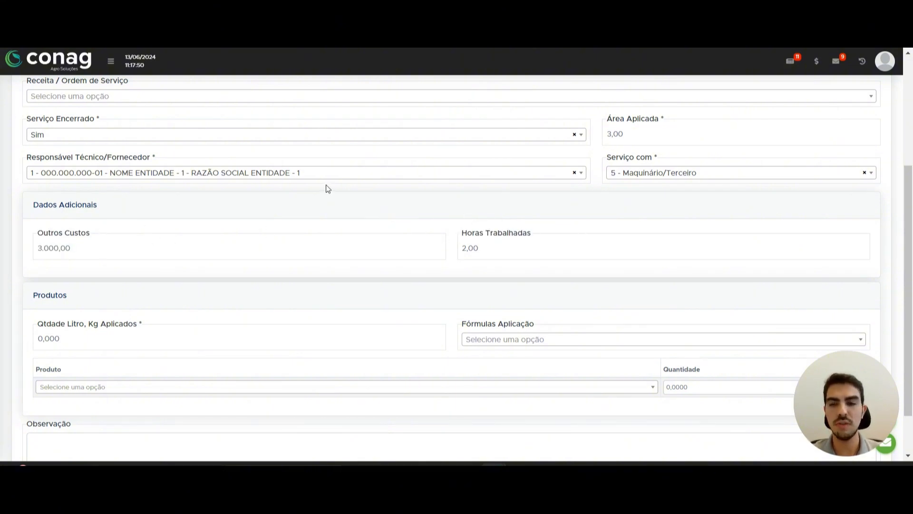
Set the Qtdade Litro, Kg Aplicados in the Produtos section to 1.000,000
scroll(326, 189, down, 2)
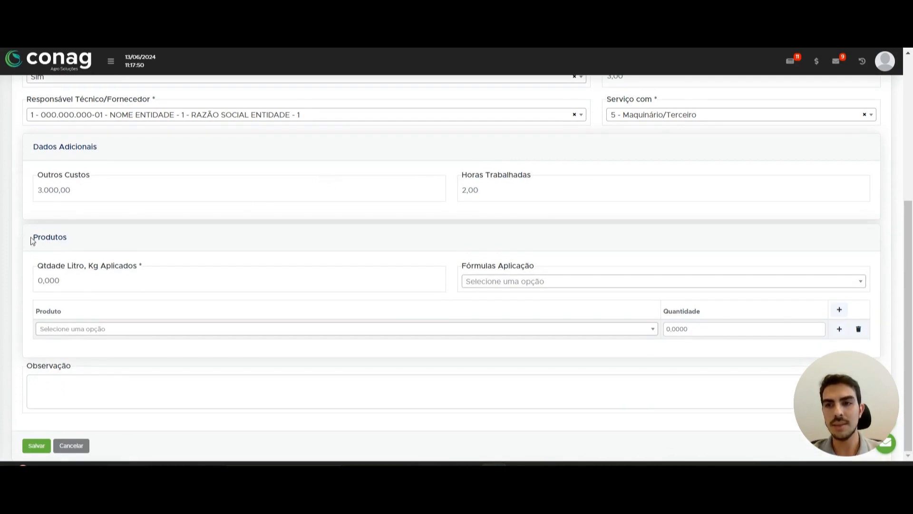
drag(32, 240, 133, 241)
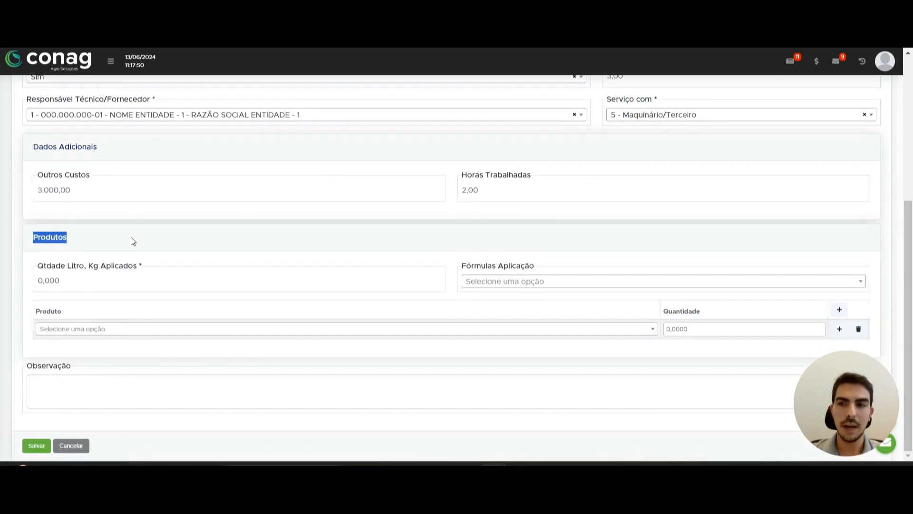
drag(37, 265, 137, 265)
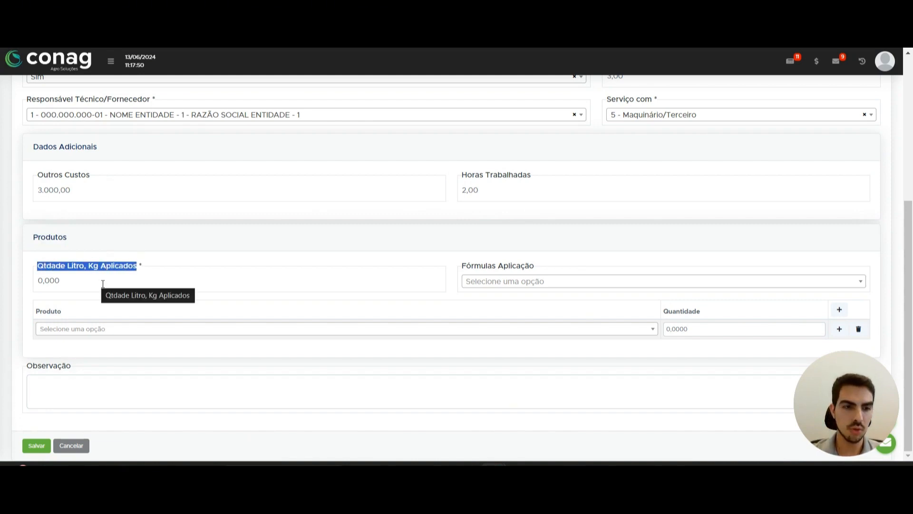
click(33, 284)
double_click(33, 284)
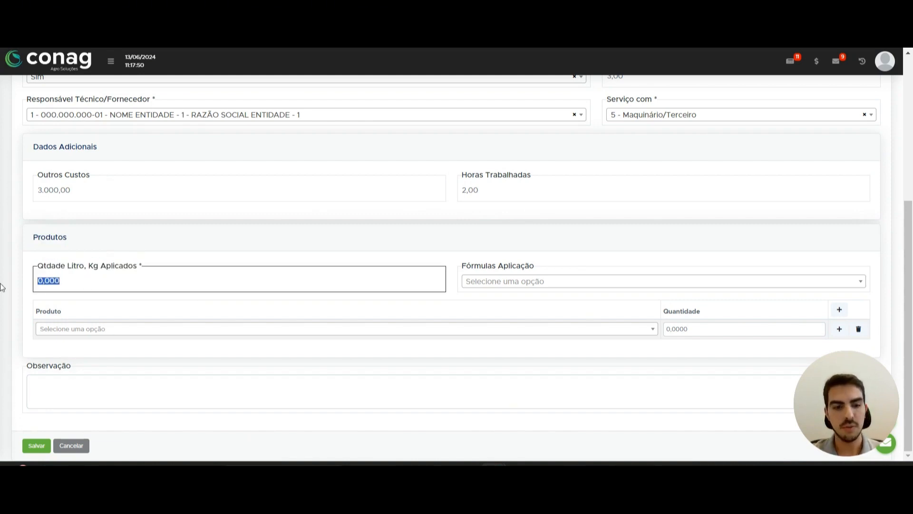
text(1000000)
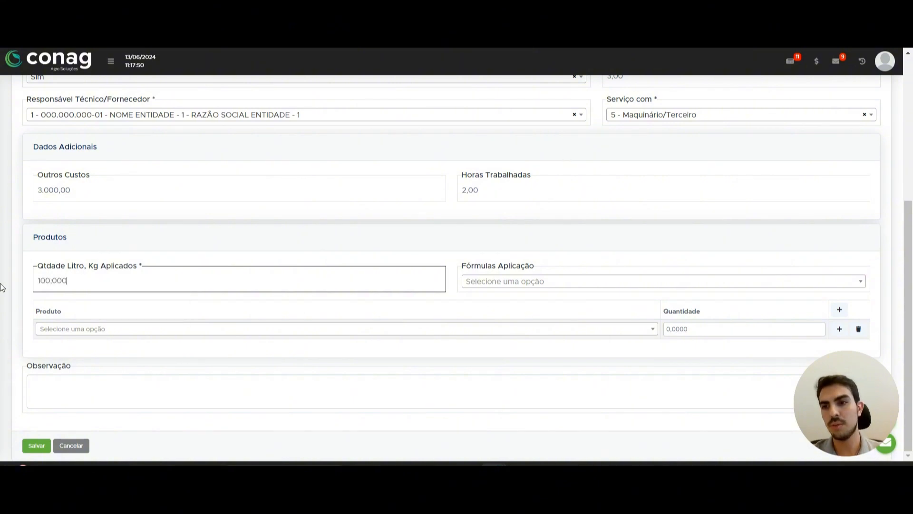
key(Tab)
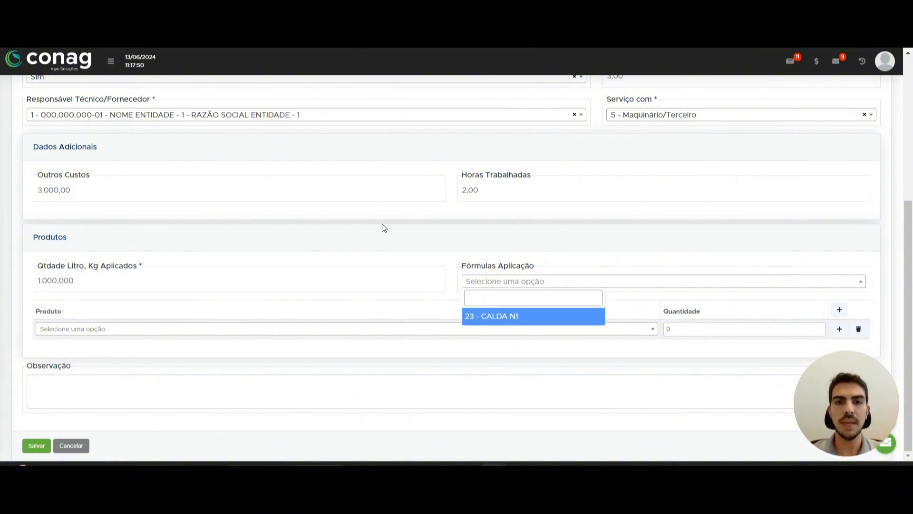
Try filling the product list with the 23 - CALDA N1 formula from Fórmulas Aplicação, and clear that selection again
click(419, 230)
drag(466, 265, 503, 282)
click(503, 282)
click(494, 316)
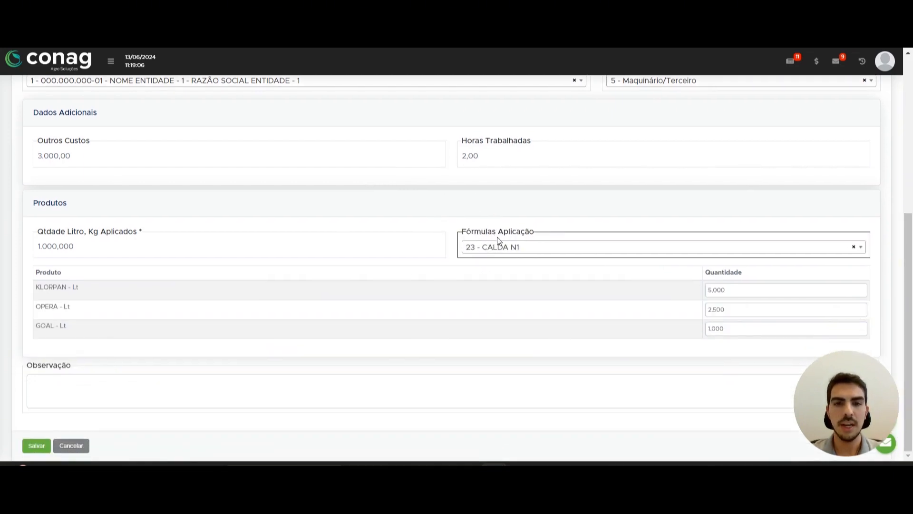
drag(458, 231, 580, 231)
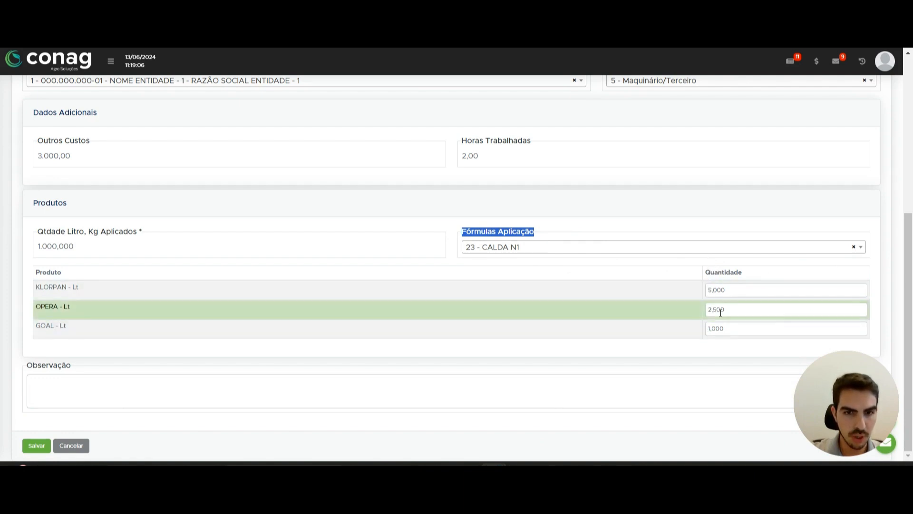
click(855, 248)
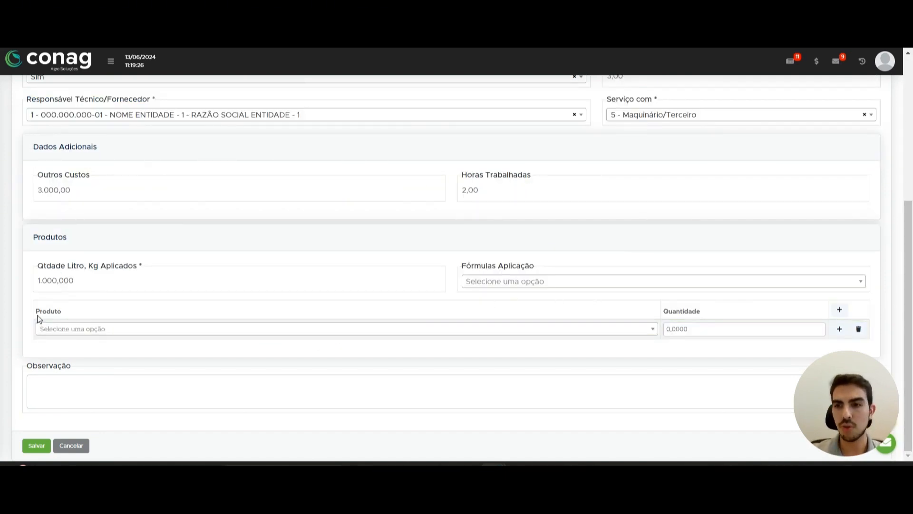
Choose 24 - PRIORI XTRA as the first product and set its Quantidade to 1,0000
click(264, 332)
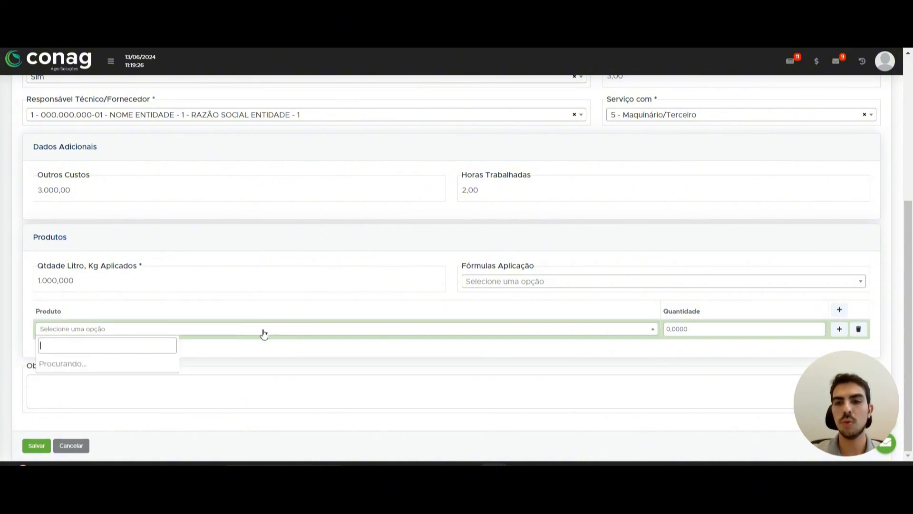
scroll(226, 376, down, 2)
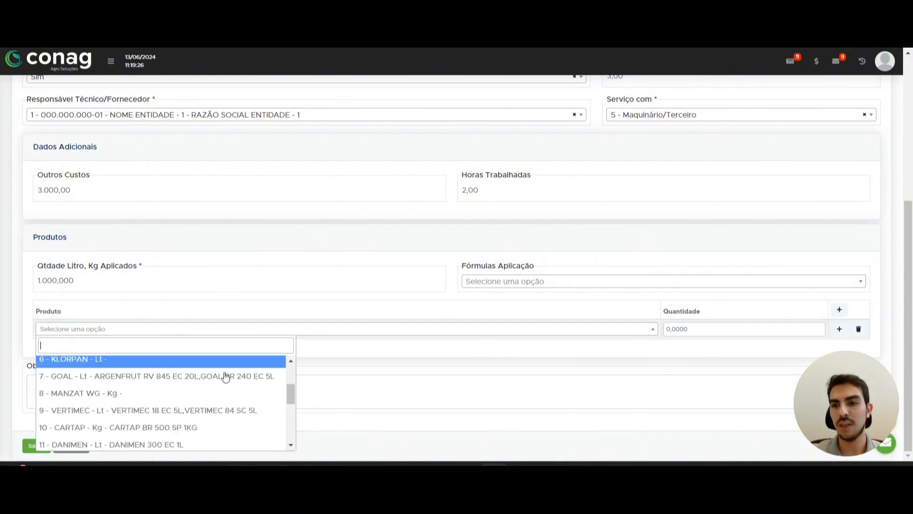
scroll(226, 376, down, 6)
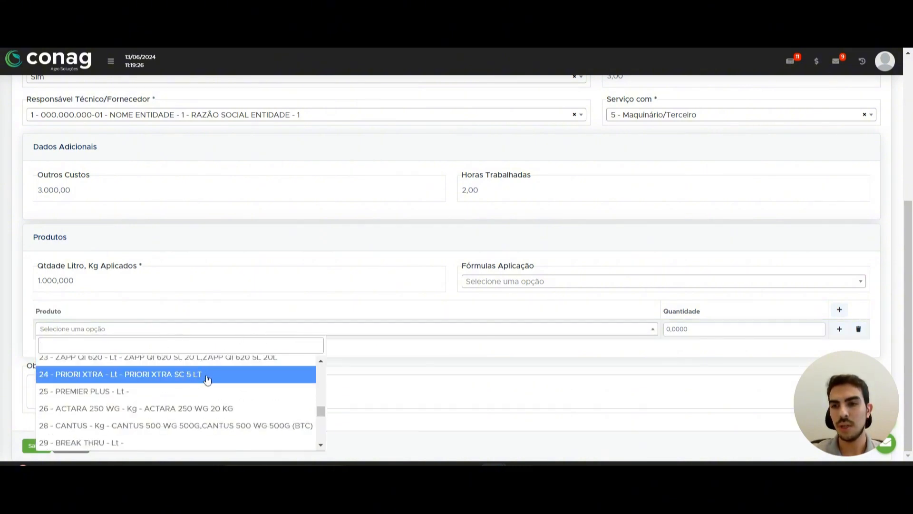
click(212, 379)
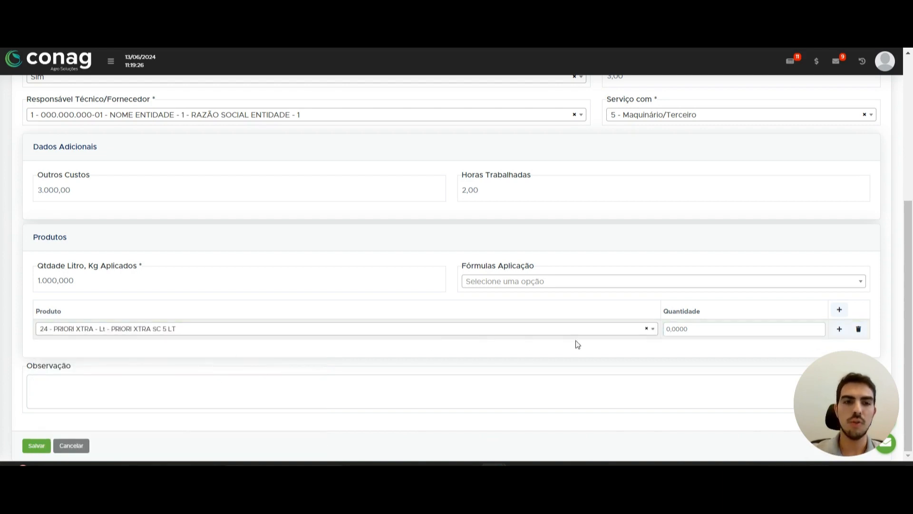
click(708, 328)
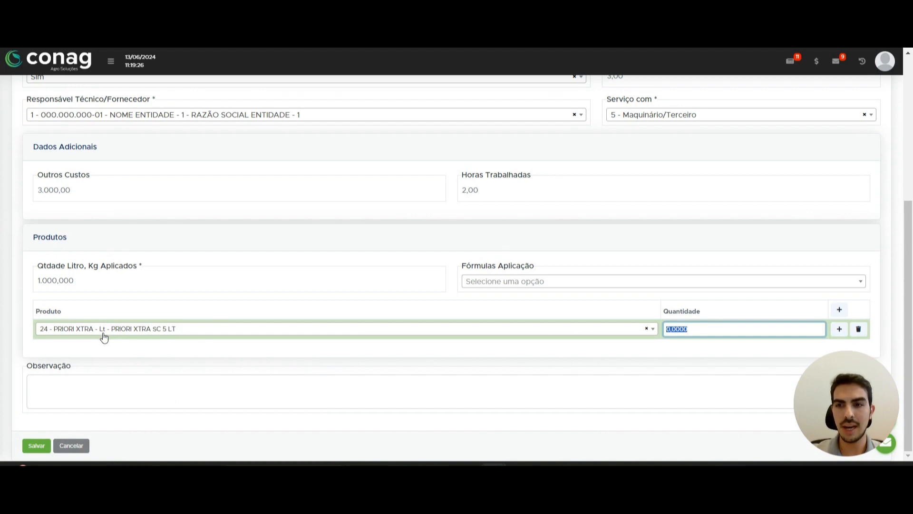
text(1)
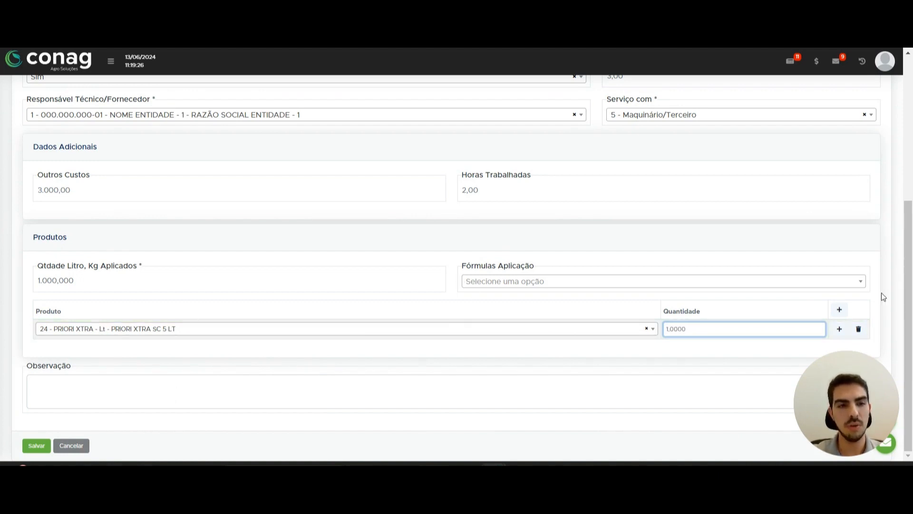
Add a second product row with 5 - OPERA and set its Quantidade to 2,0000
click(840, 309)
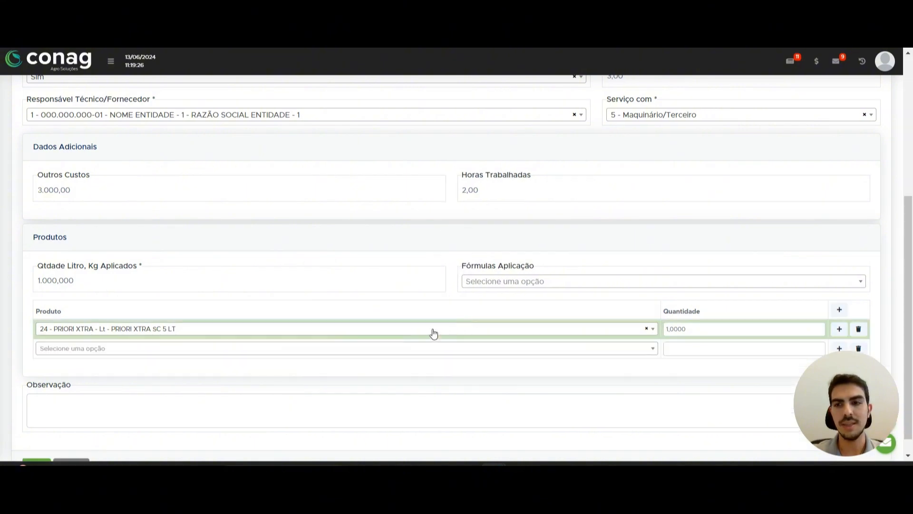
click(149, 351)
scroll(128, 277, down, 5)
scroll(128, 277, up, 5)
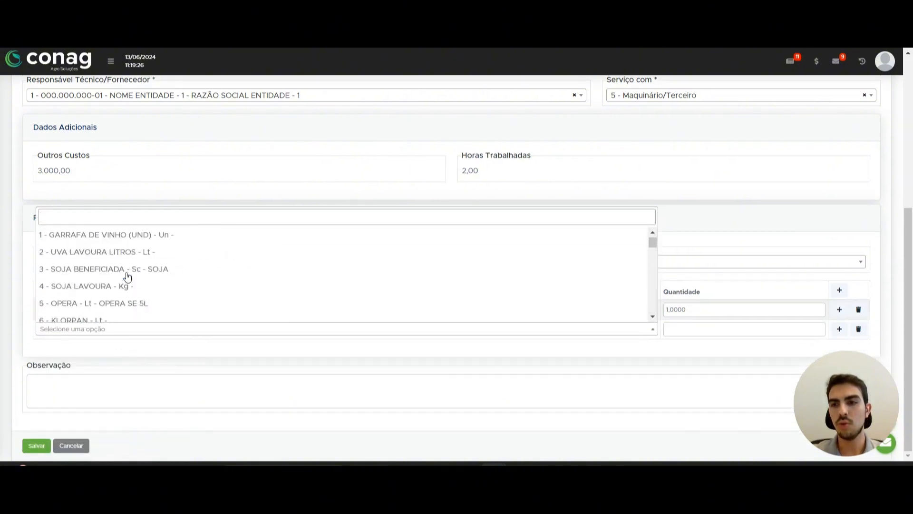
click(103, 307)
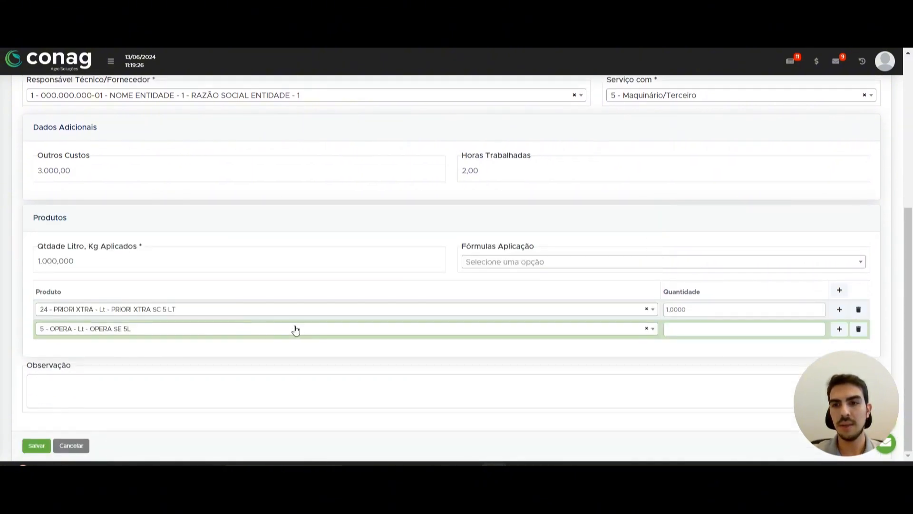
click(682, 330)
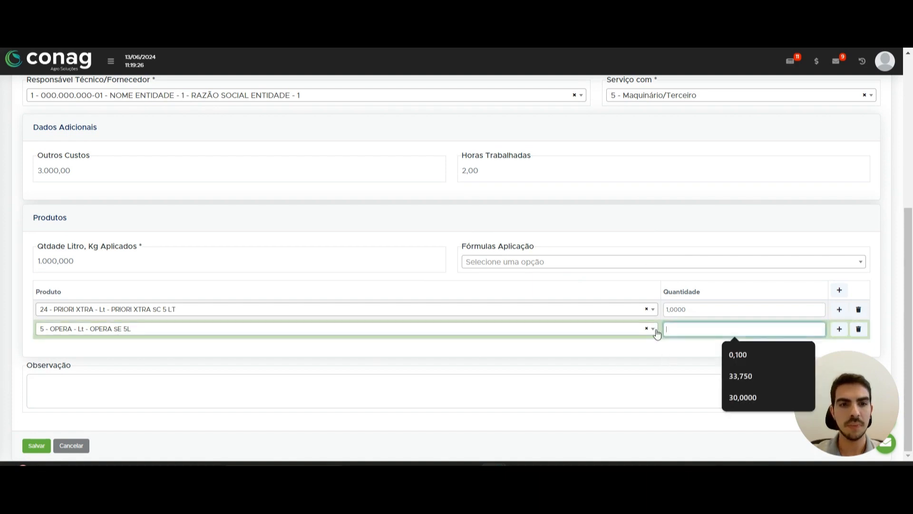
click(736, 367)
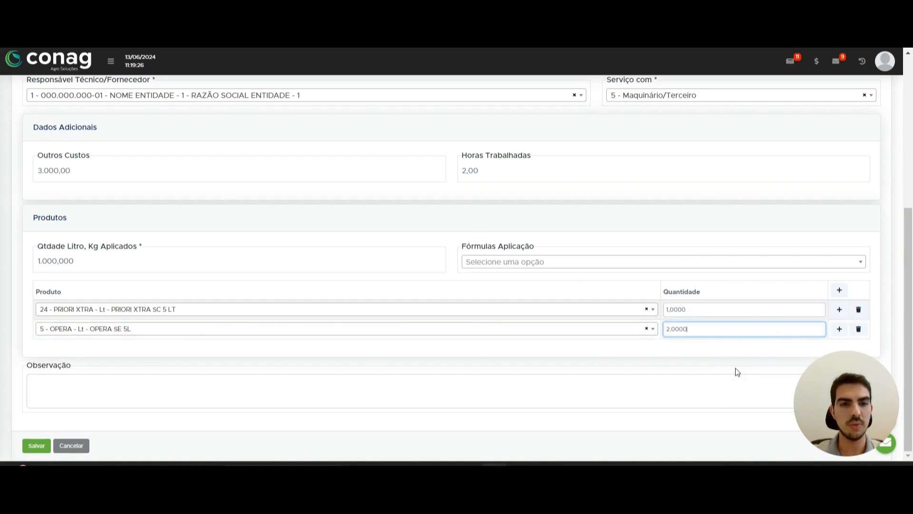
click(666, 284)
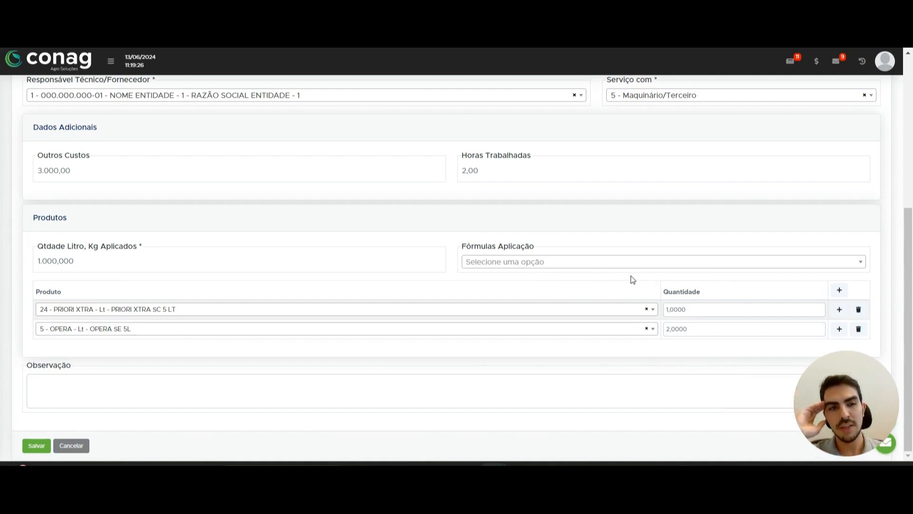
Review the filled-in service data, Dados Adicionais and Produtos across the whole simplified record form
scroll(573, 304, up, 3)
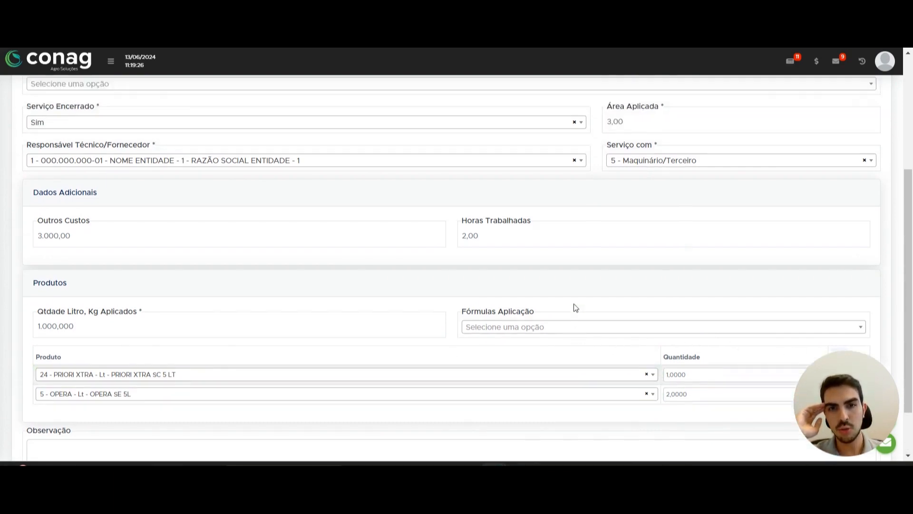
drag(14, 246, 564, 257)
click(586, 261)
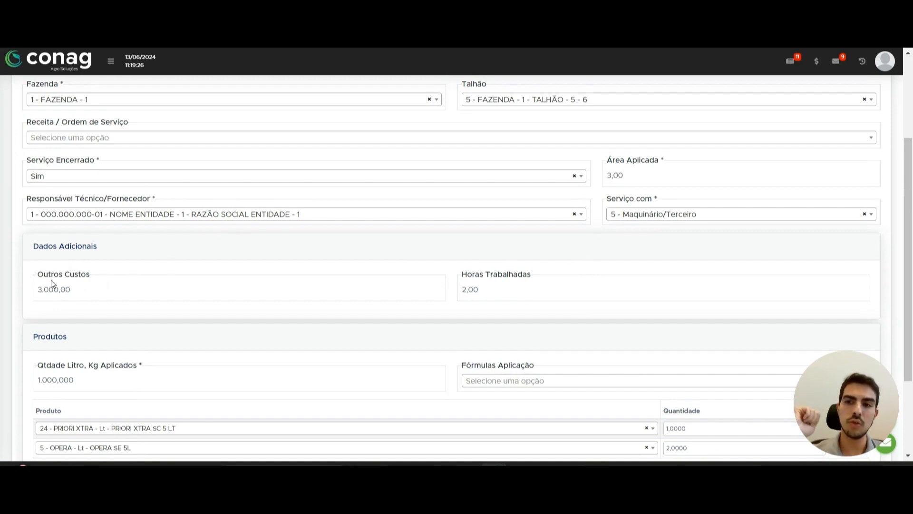
drag(50, 280, 210, 272)
click(294, 256)
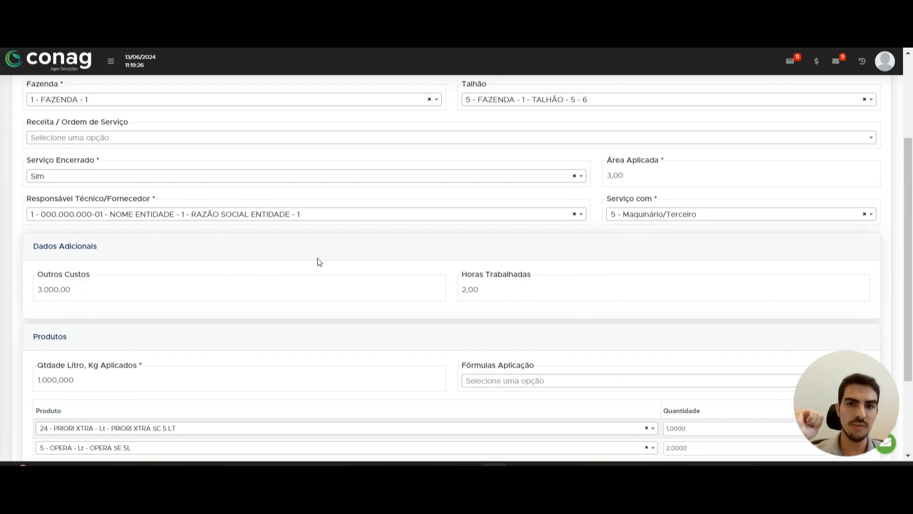
scroll(318, 257, up, 3)
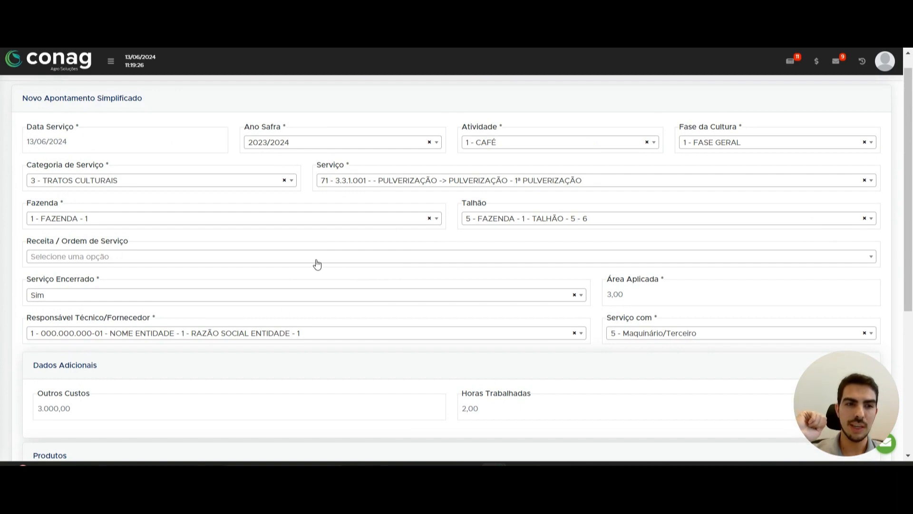
scroll(317, 264, down, 5)
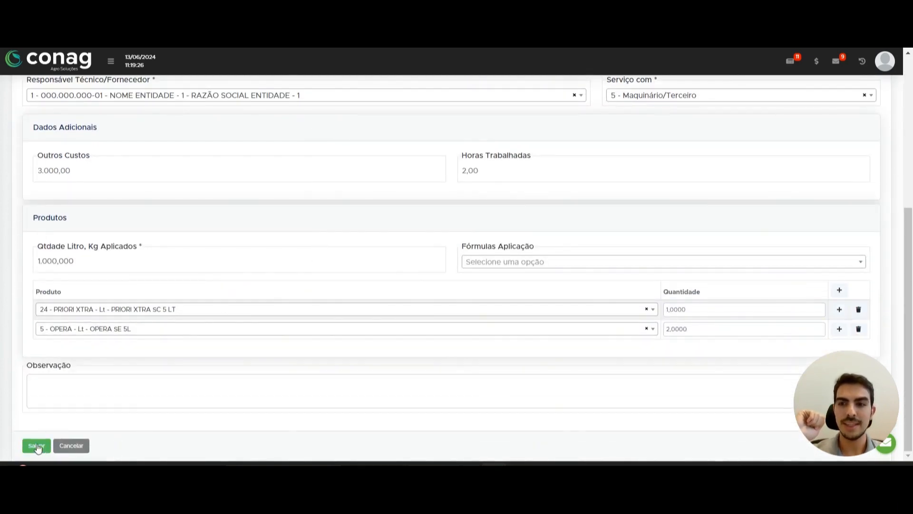